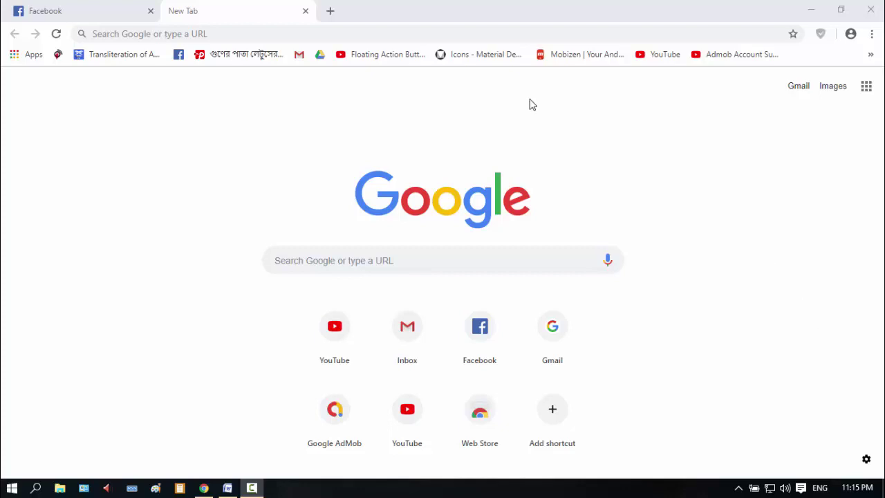
Search Google for 'inactive activity appeal' and open the AdSense Help Invalid Activity Appeal page
left_click(532, 33)
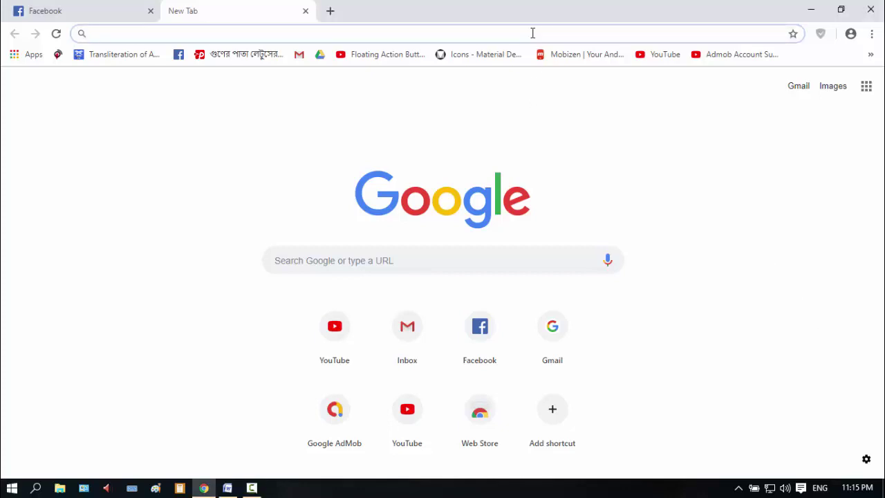
type("i")
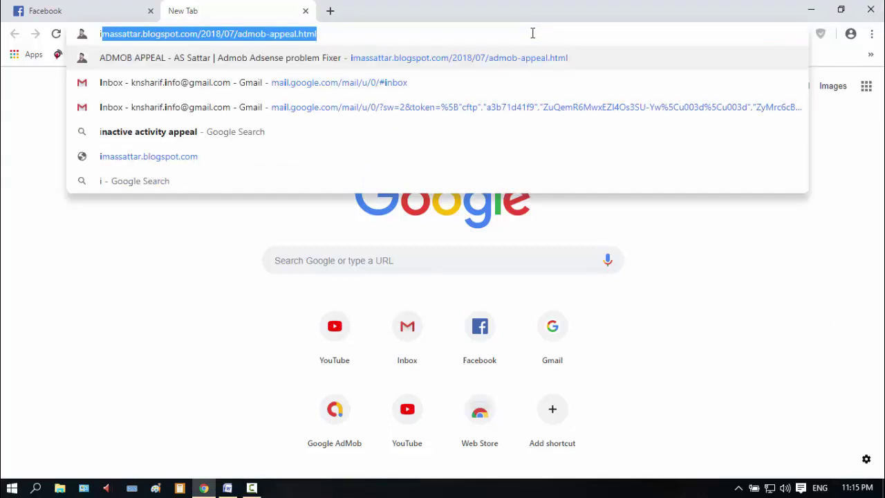
type("na")
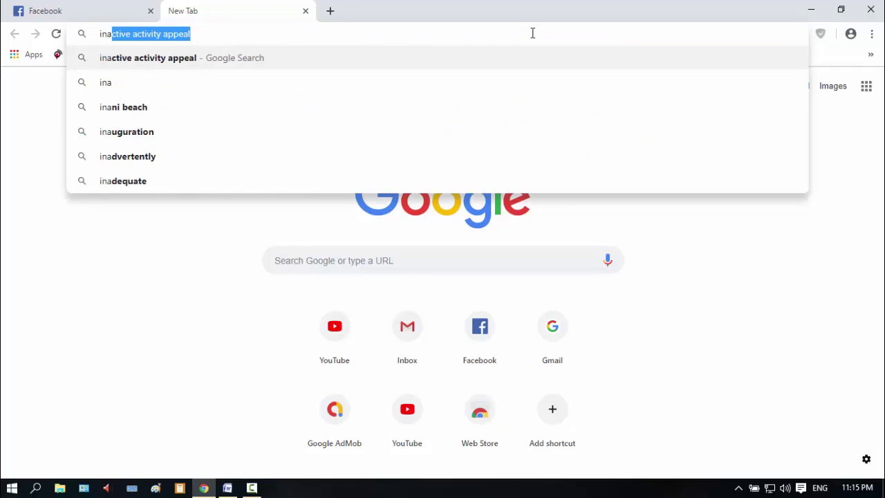
key("Return")
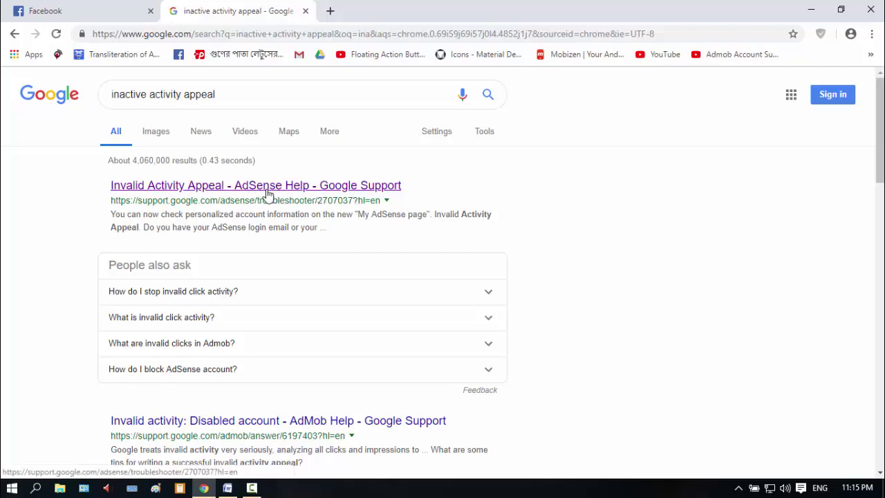
left_click(267, 191)
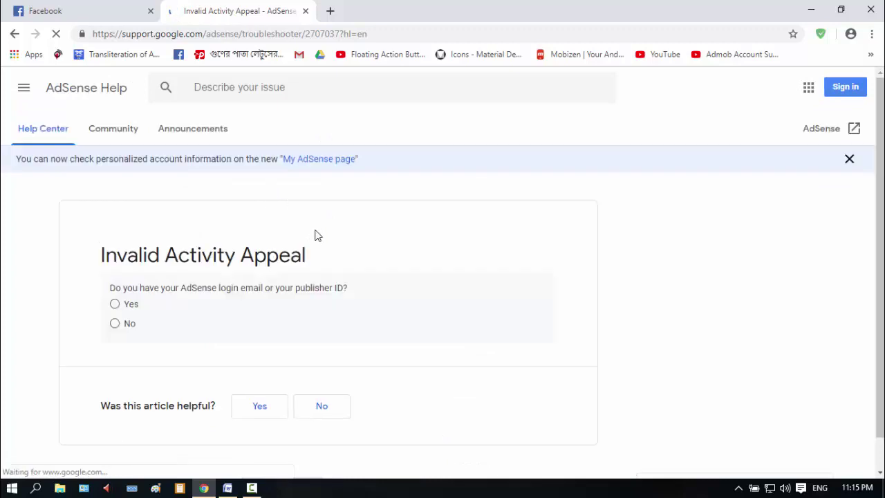
Answer the troubleshooter questions Yes, Yes, No and follow the invalid traffic appeal form link
scroll(315, 236, "down", 1)
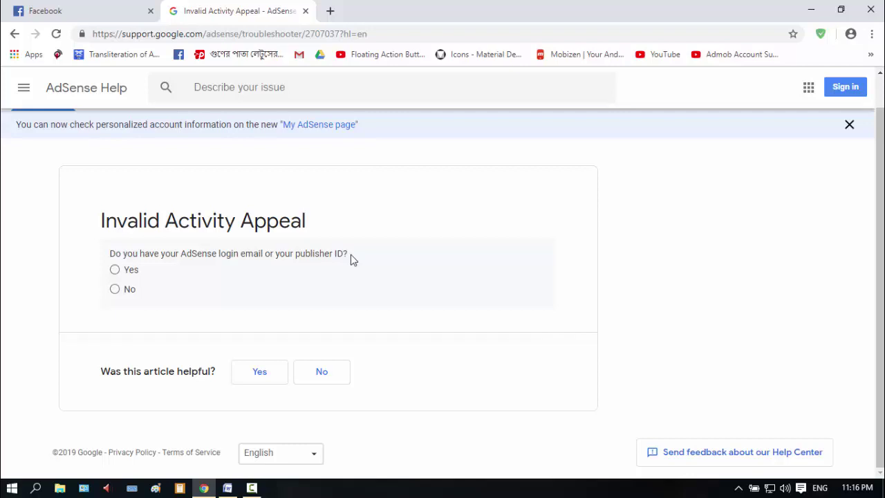
left_click(115, 269)
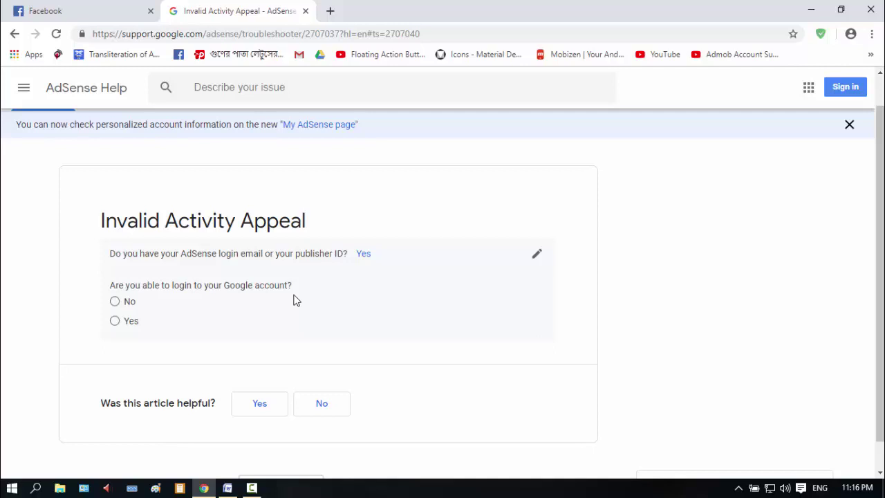
left_click(123, 321)
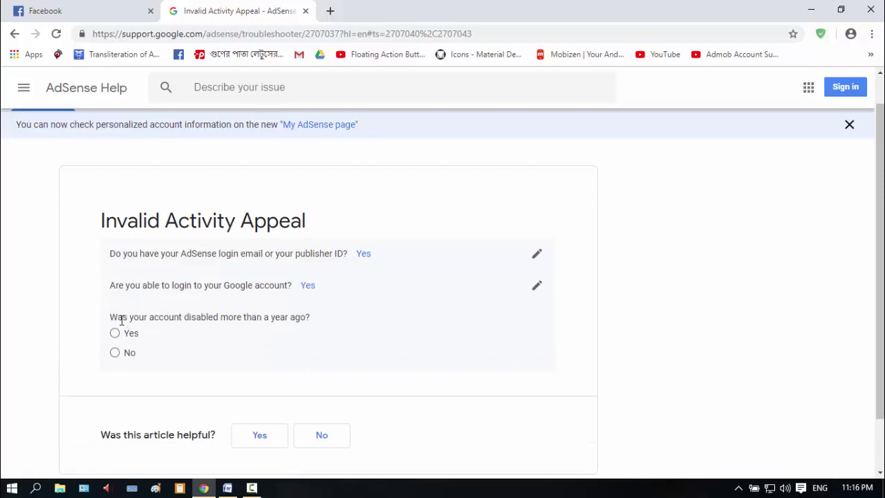
scroll(121, 322, "down", 1)
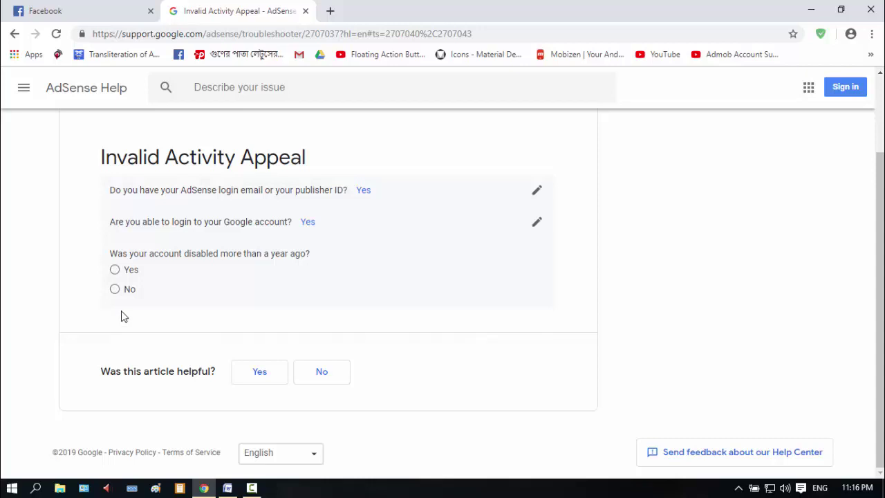
left_click(122, 289)
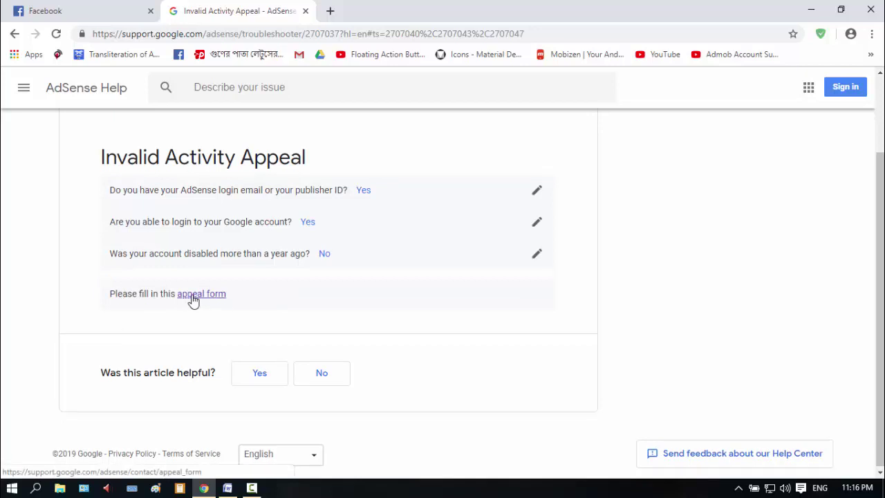
left_click(194, 297)
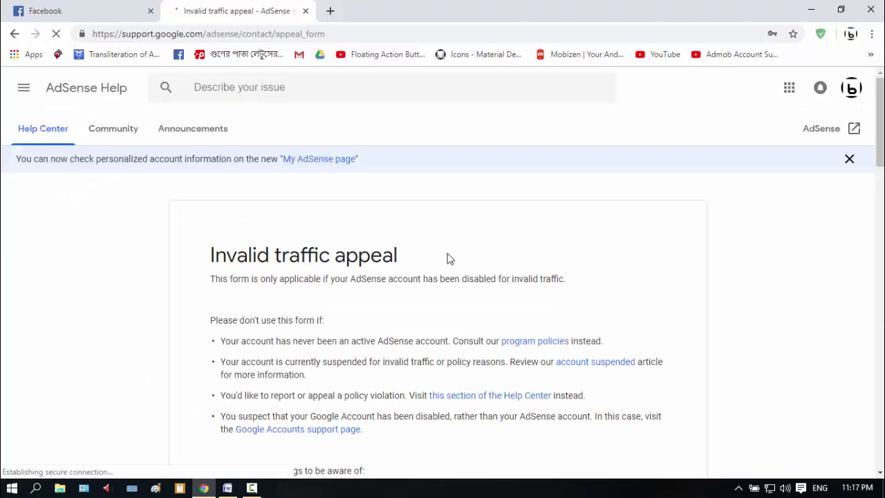
Scroll the loaded appeal form down to the name field and place the cursor in it
scroll(448, 257, "down", 1)
scroll(448, 257, "down", 3)
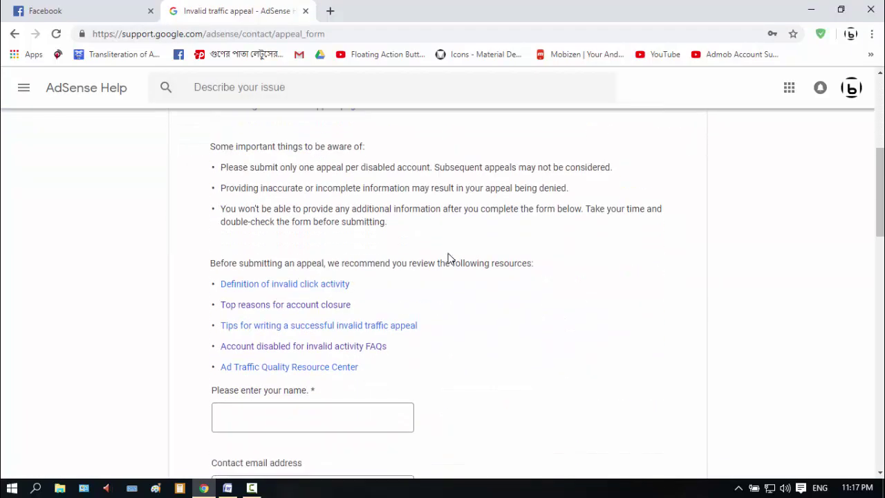
scroll(448, 258, "up", 5)
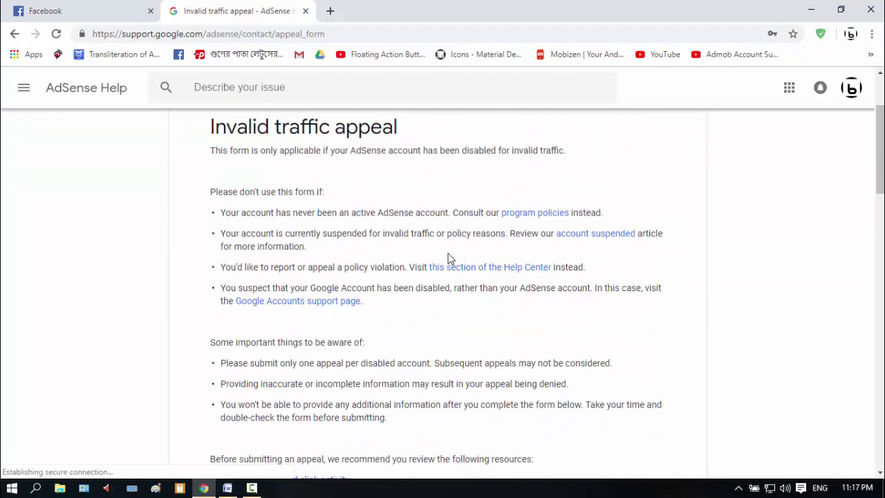
scroll(352, 336, "down", 3)
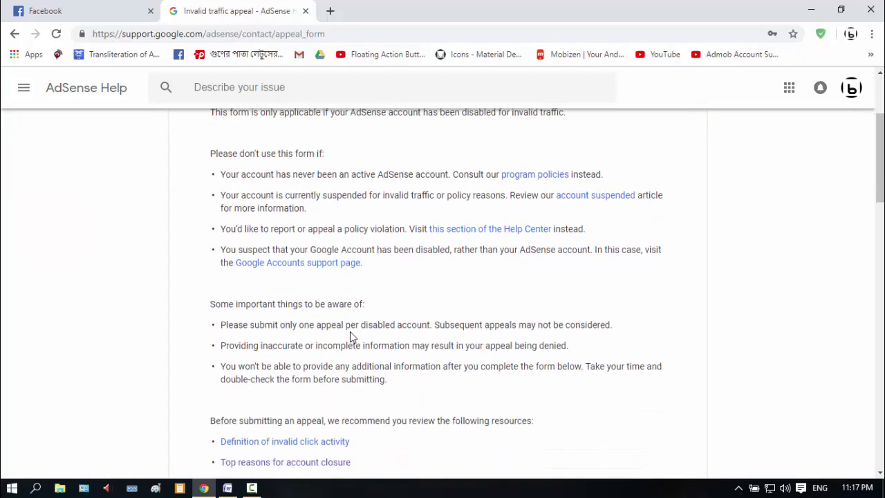
scroll(360, 317, "down", 3)
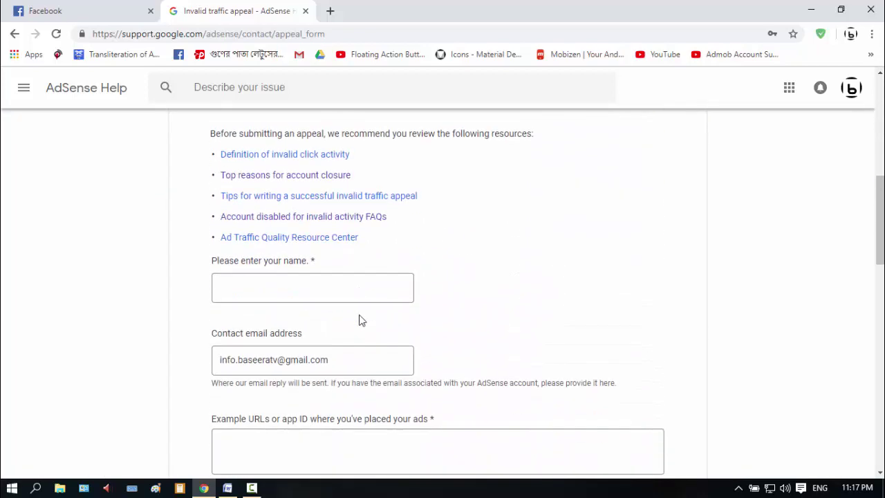
scroll(361, 315, "down", 2)
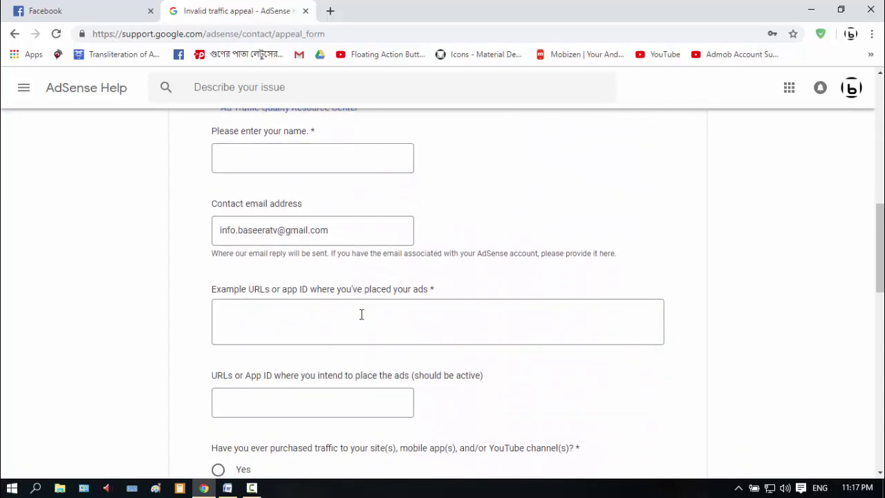
left_click(298, 162)
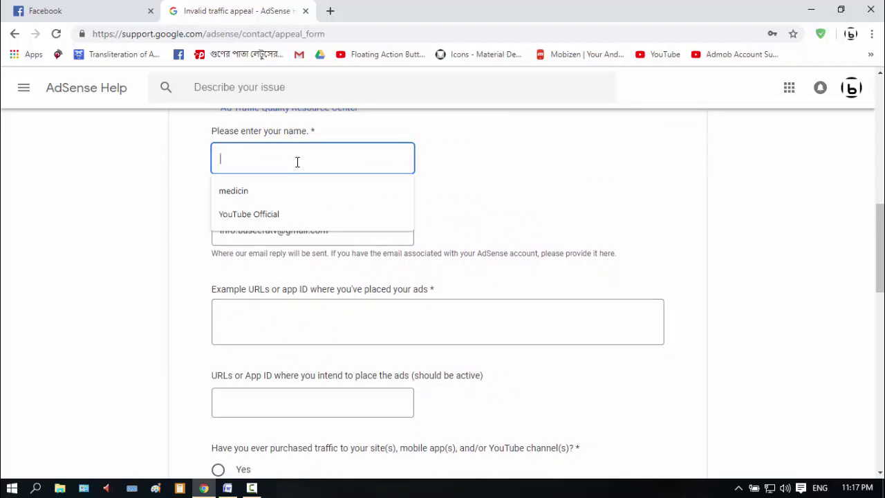
Enter 'test' as the name on the invalid traffic appeal form
left_click(517, 167)
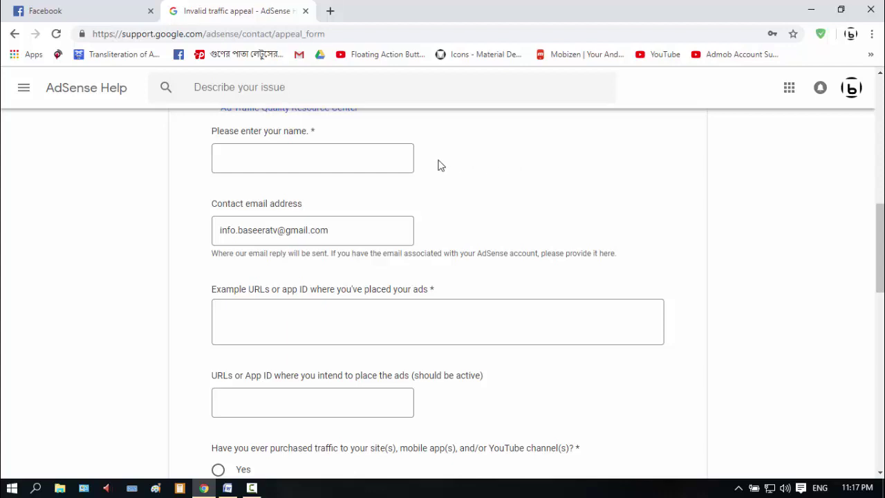
left_click(407, 155)
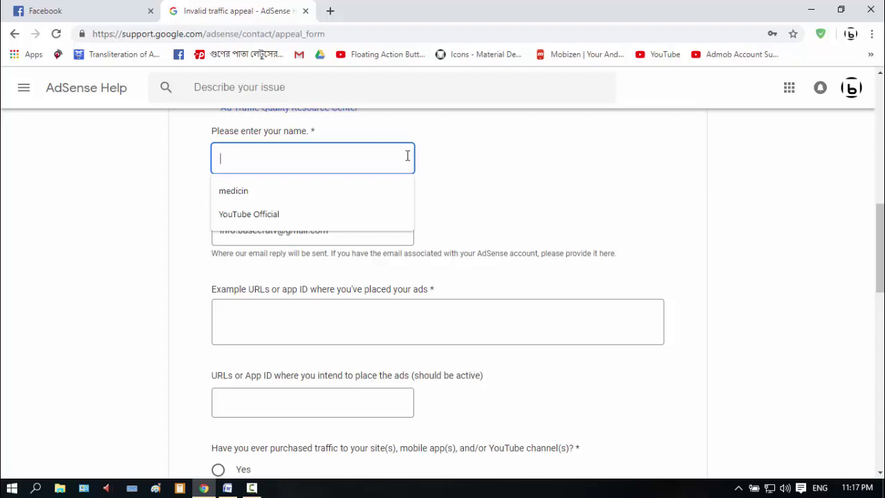
type("test")
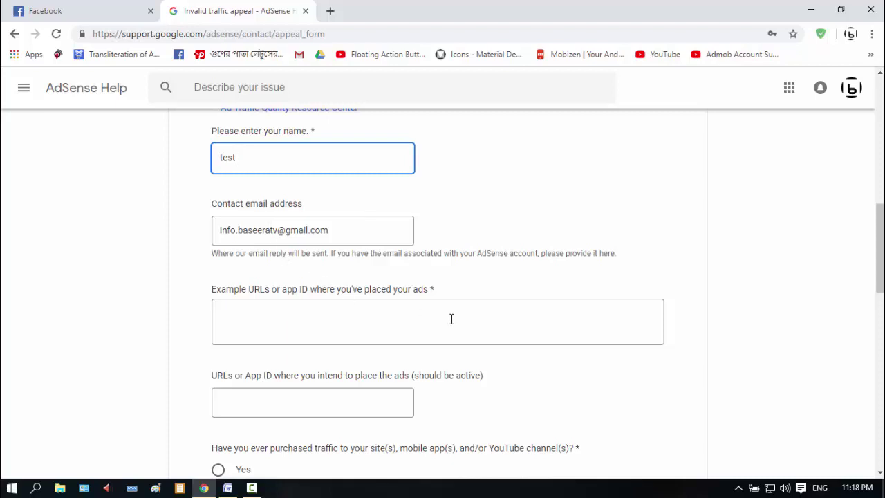
scroll(451, 319, "down", 1)
scroll(571, 335, "up", 1)
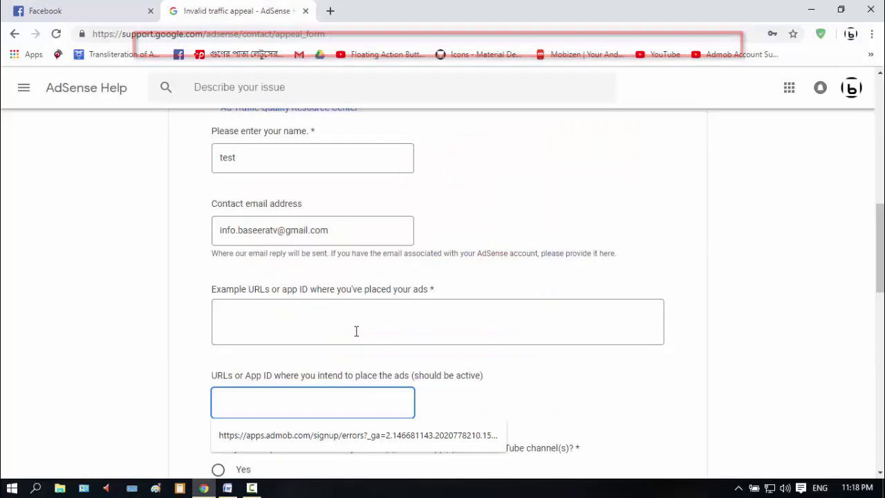
Fill the ad URL answers with the suggested AdMob signup URL and answer No to purchased traffic
left_click(356, 330)
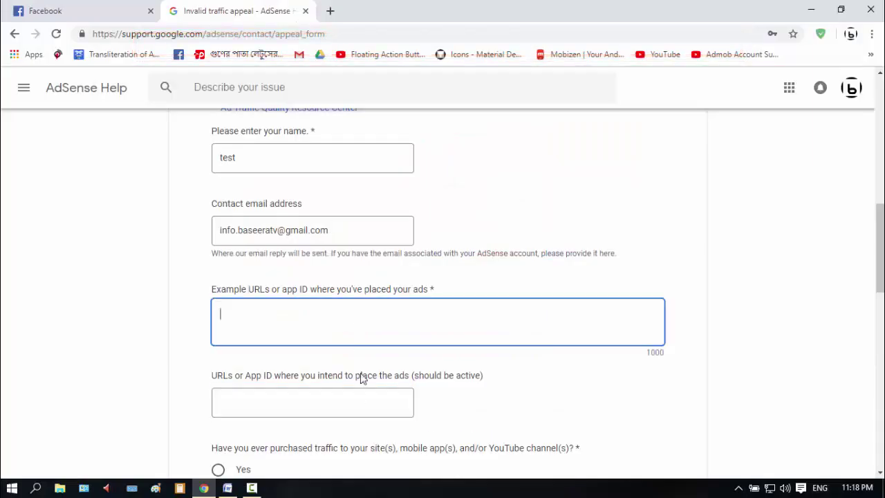
left_click(362, 404)
key("Down")
key("Return")
scroll(601, 338, "down", 4)
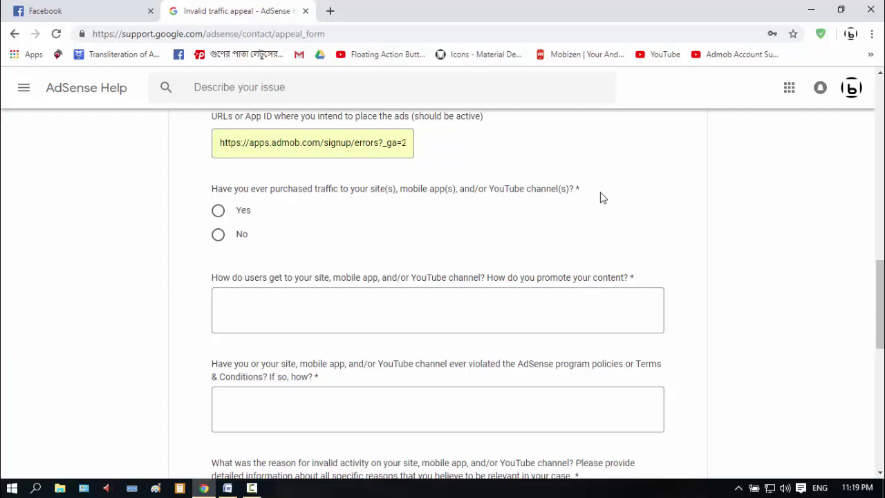
left_click(224, 234)
Place the cursor in the answer on how users find the content
scroll(157, 280, "down", 3)
scroll(228, 316, "down", 3)
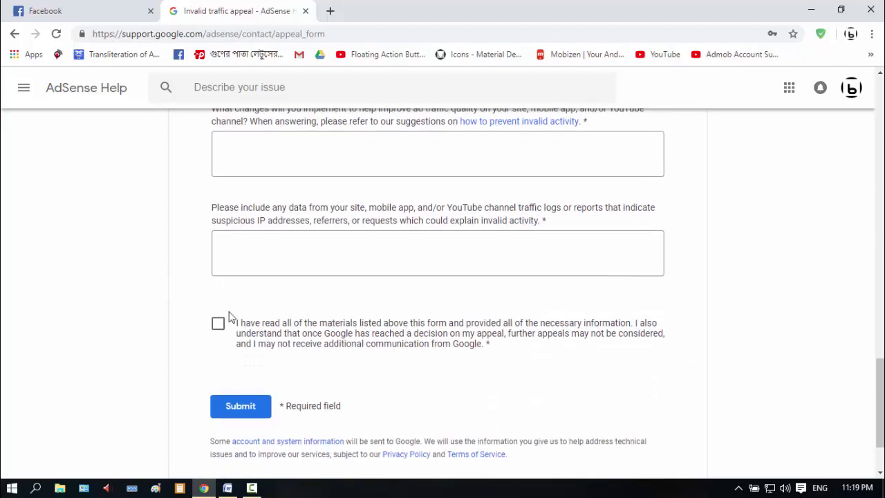
scroll(311, 283, "up", 5)
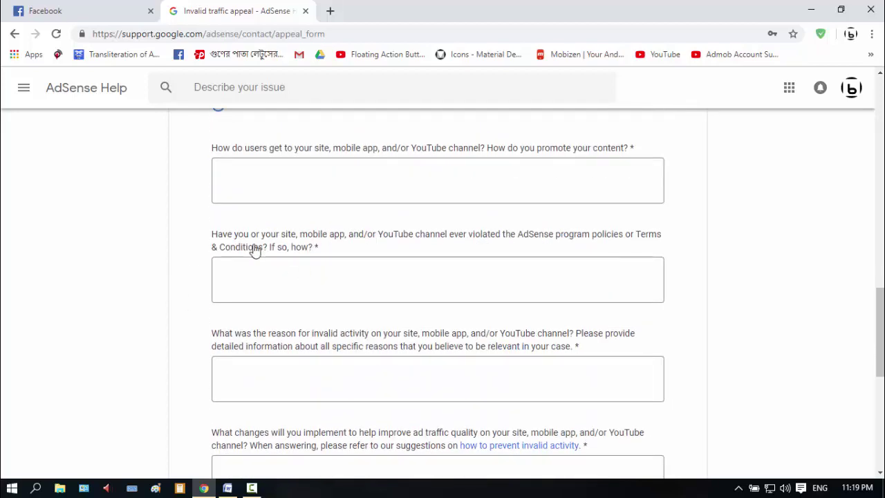
scroll(221, 224, "up", 1)
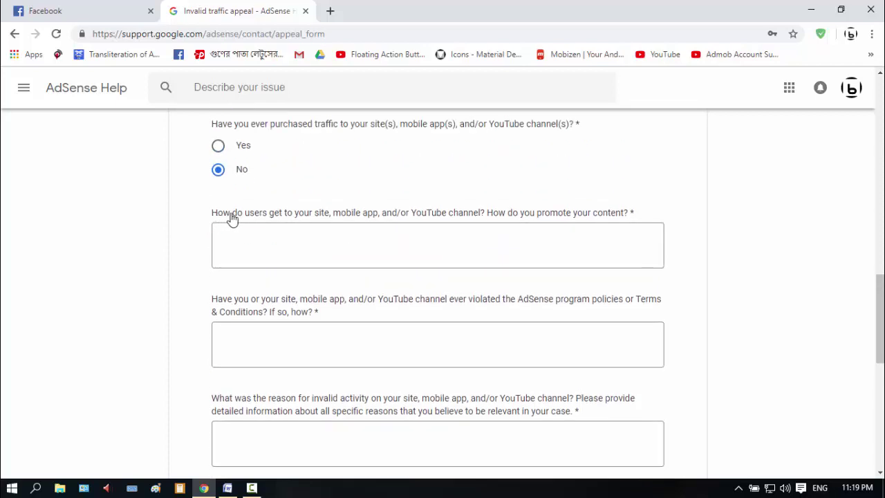
left_click(574, 240)
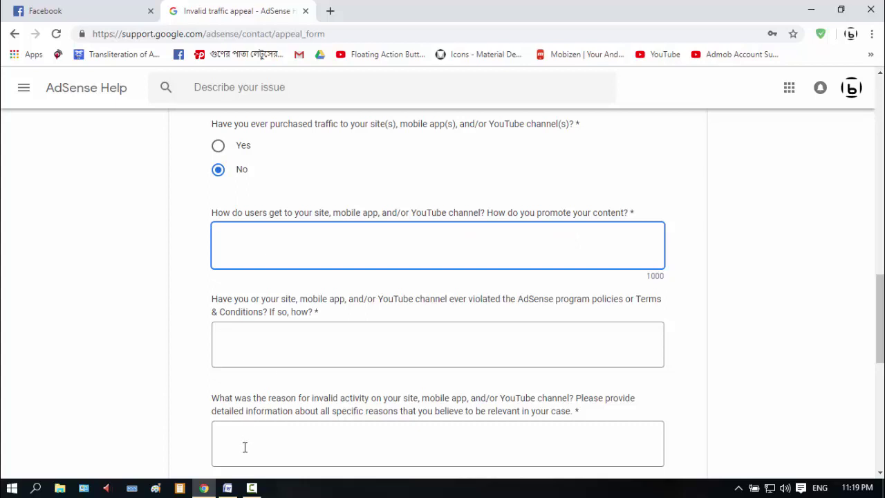
Copy the first prepared answer paragraph from the Word document and return to Chrome
left_click(227, 488)
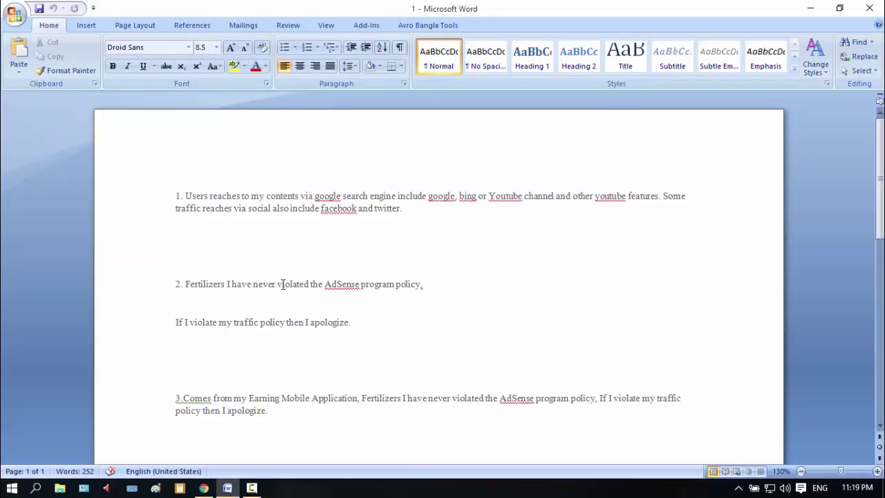
left_click_drag(185, 196, 395, 208)
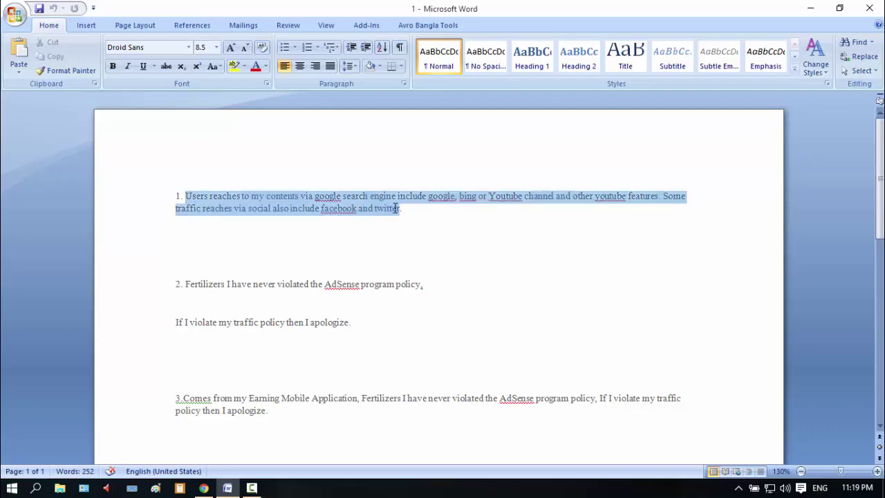
right_click(394, 207)
left_click(423, 231)
key("alt+Tab")
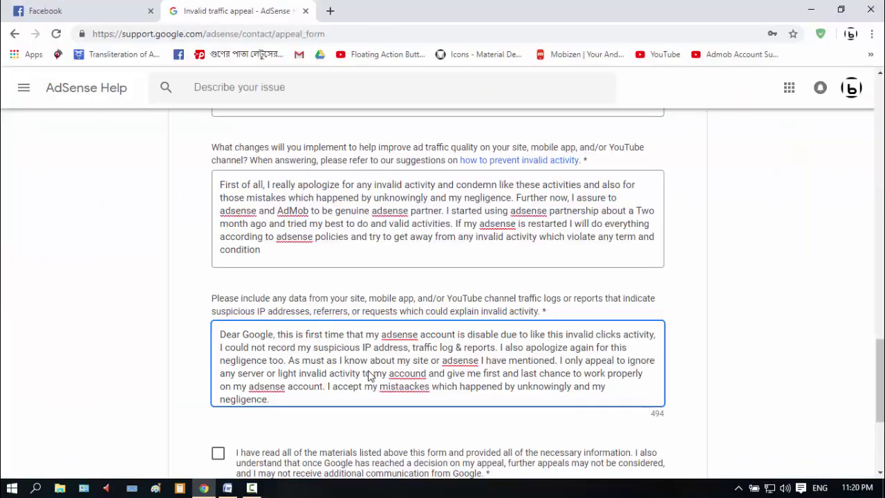
scroll(369, 376, "up", 1)
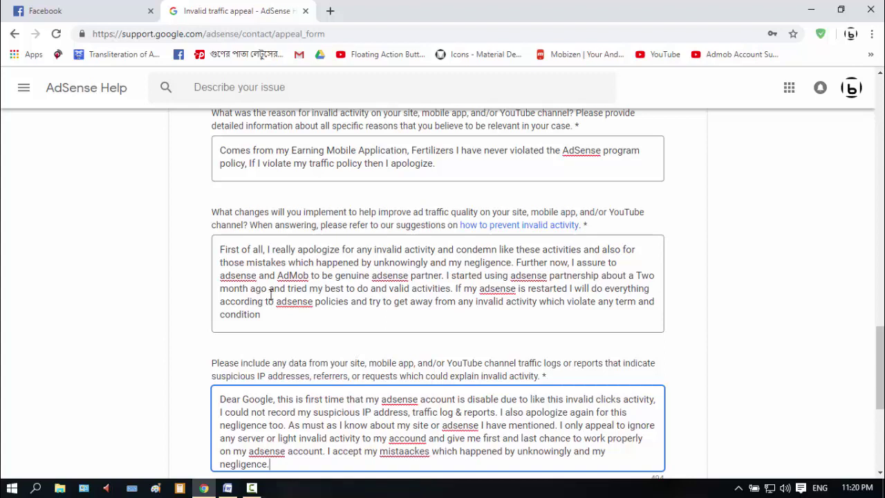
left_click(219, 249)
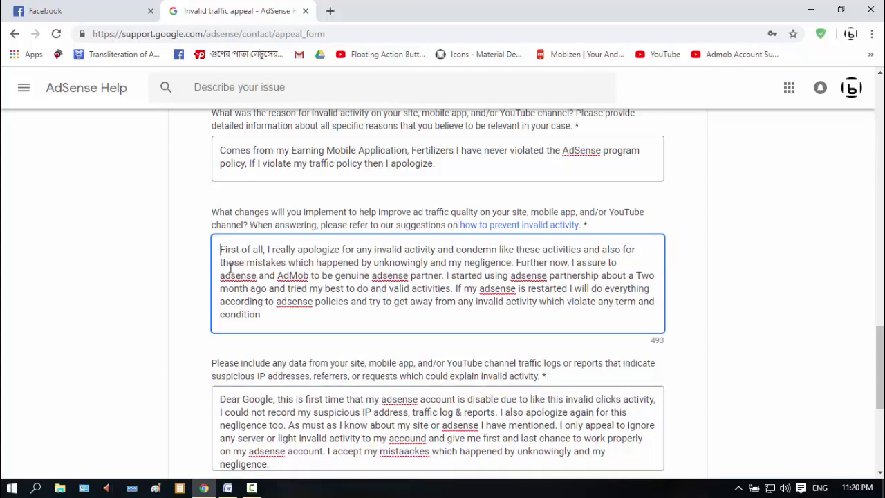
key("ctrl+a")
left_click(281, 314)
left_click_drag(635, 275, 249, 292)
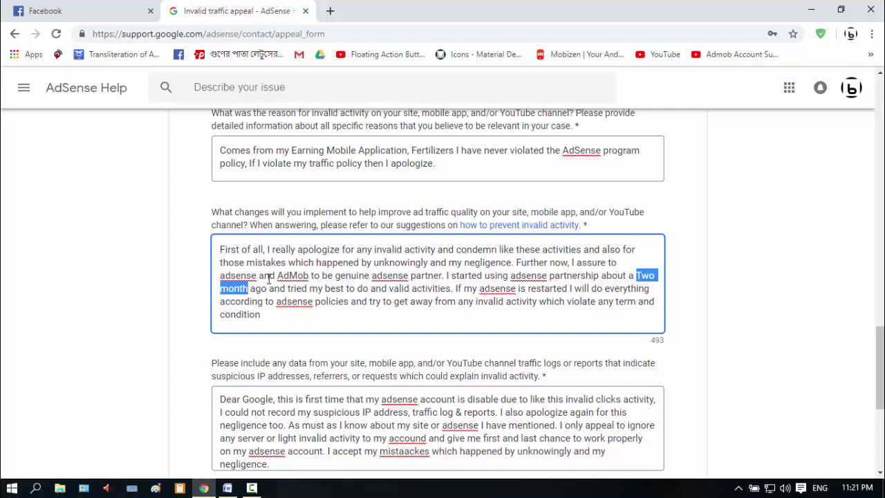
scroll(269, 278, "down", 4)
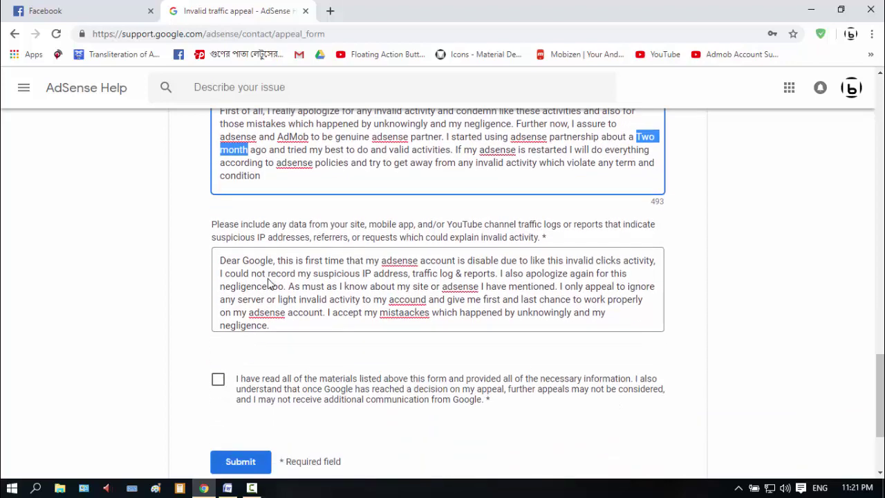
Tick the 'I have read all of the materials' checkbox, then check the contact email field
left_click(219, 259)
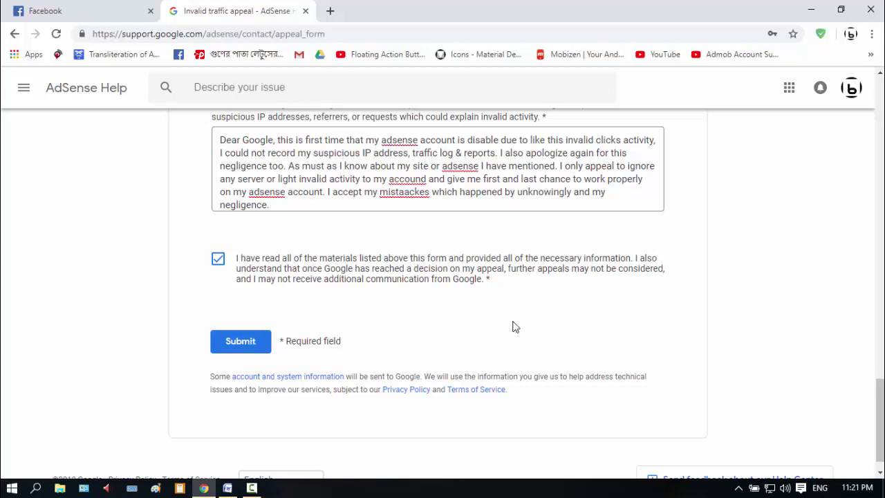
scroll(514, 327, "up", 10)
scroll(668, 316, "up", 6)
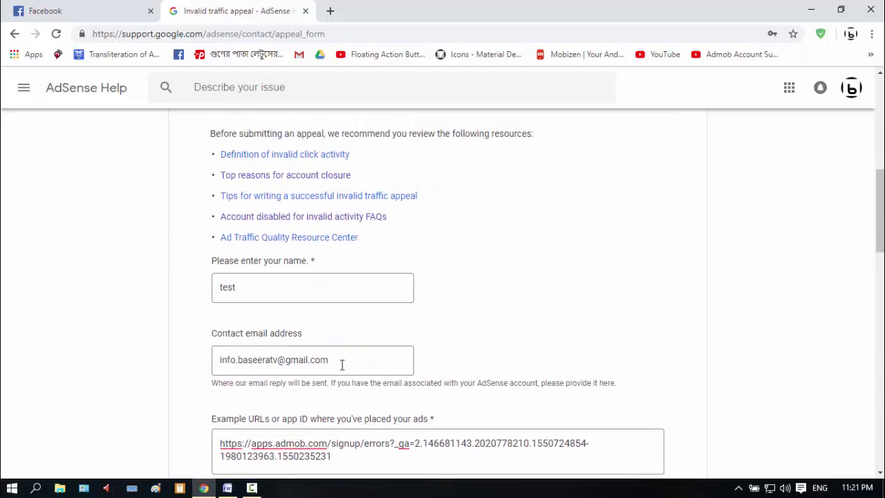
left_click_drag(350, 363, 215, 367)
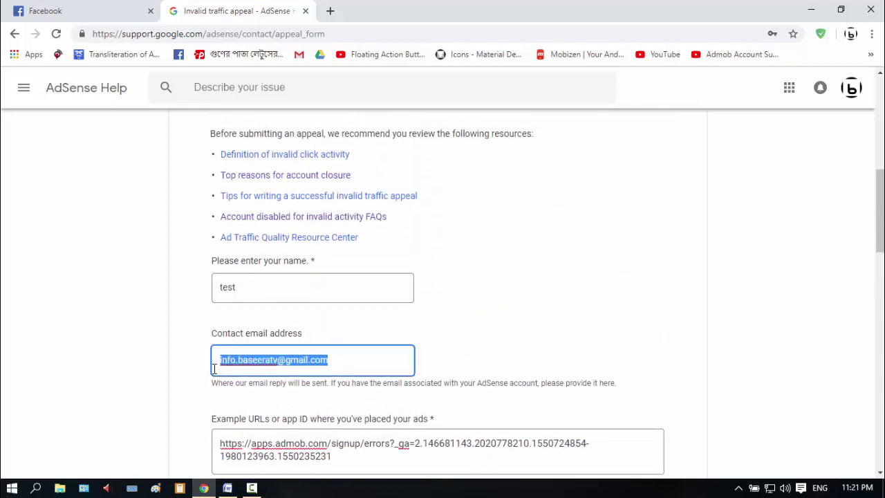
left_click(361, 359)
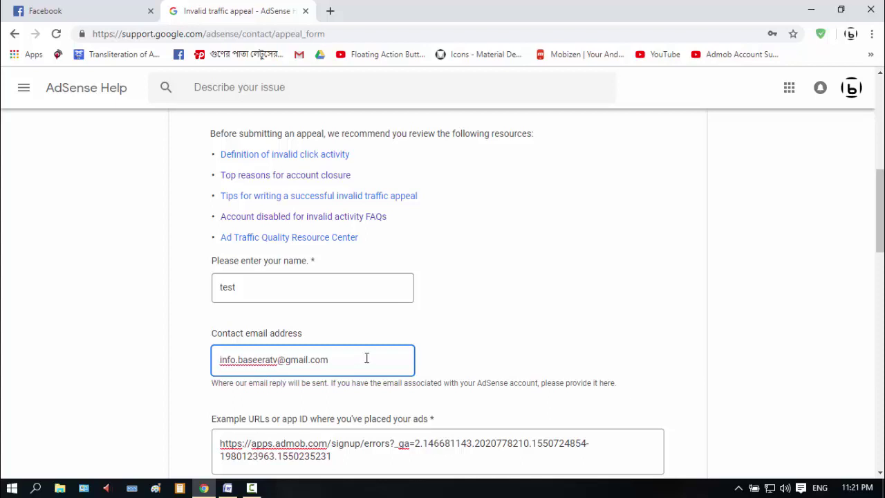